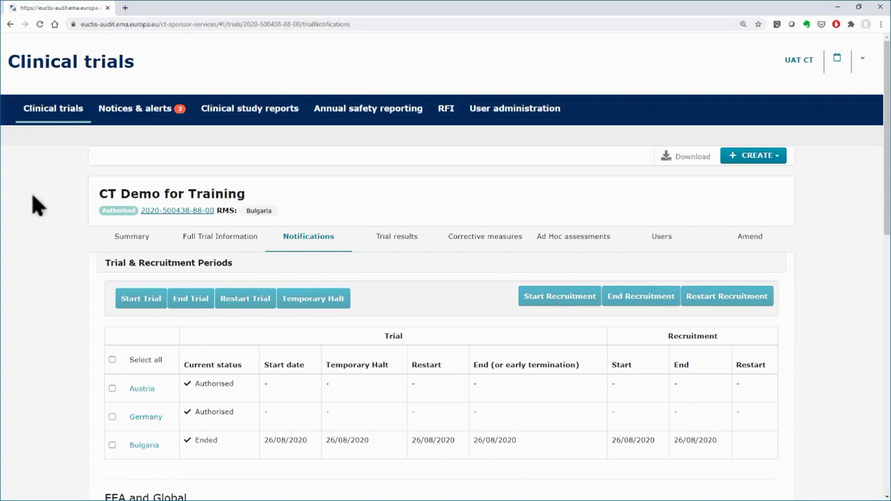
- Save draft 'Unexpected Event 01' for Bulgaria, Paracetamol-Tablets-500mg, dated 26/08/2020, with its identifier, country, substance and descriptions
scroll(37, 206, down, 6)
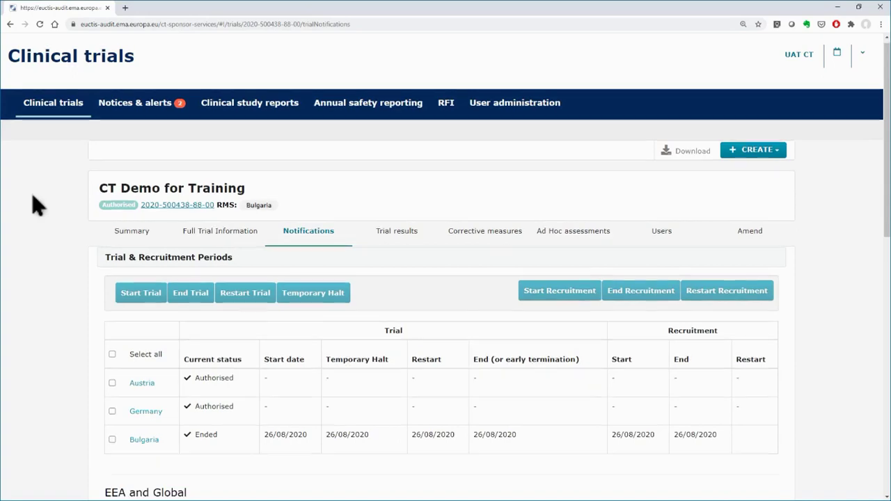
scroll(37, 206, down, 2)
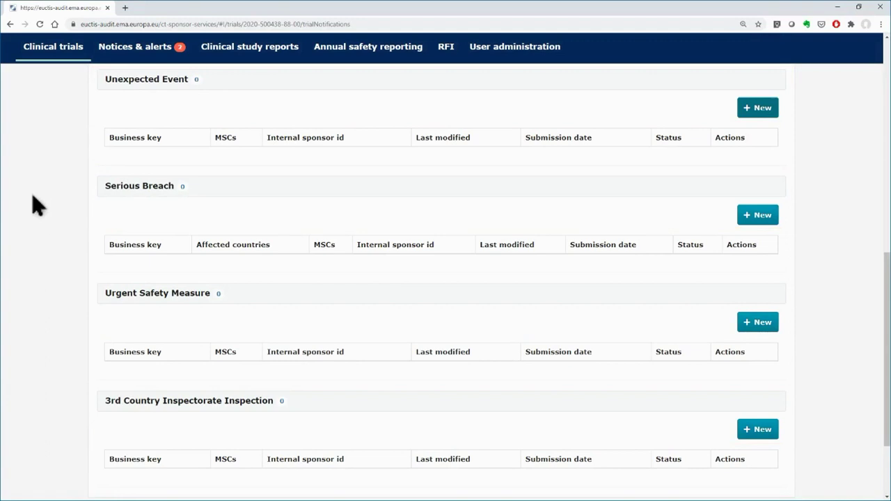
scroll(36, 205, up, 4)
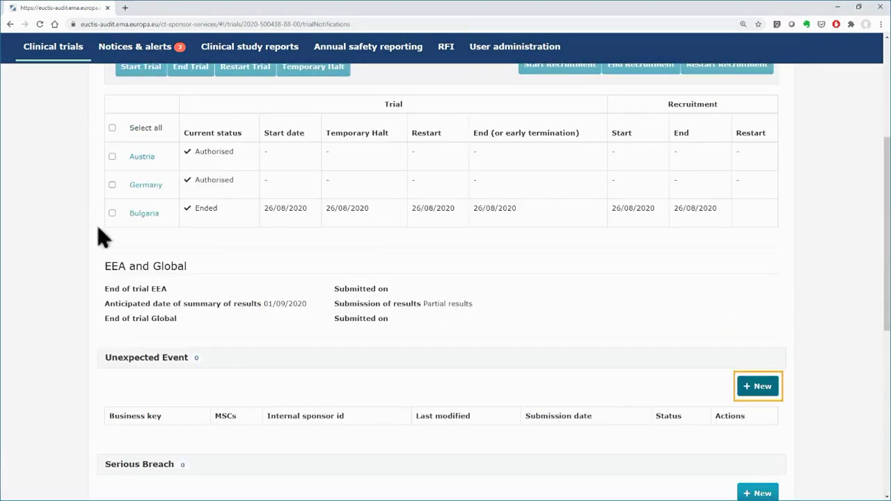
click(752, 394)
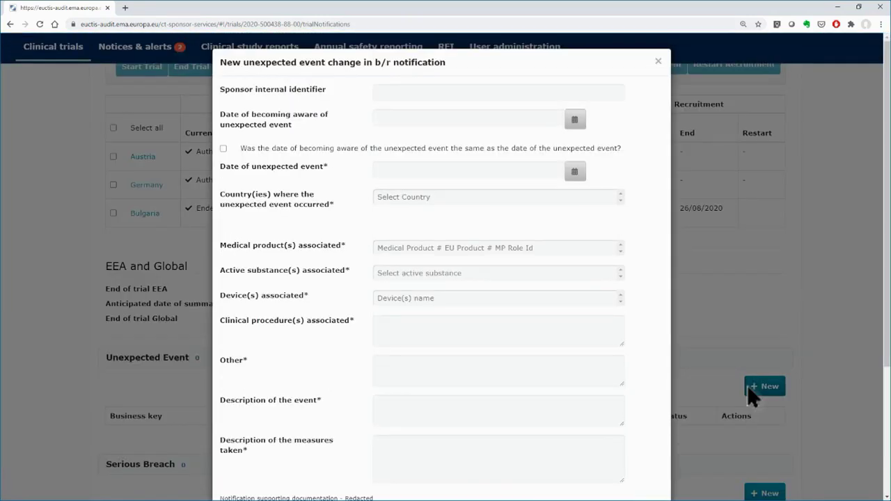
click(418, 94)
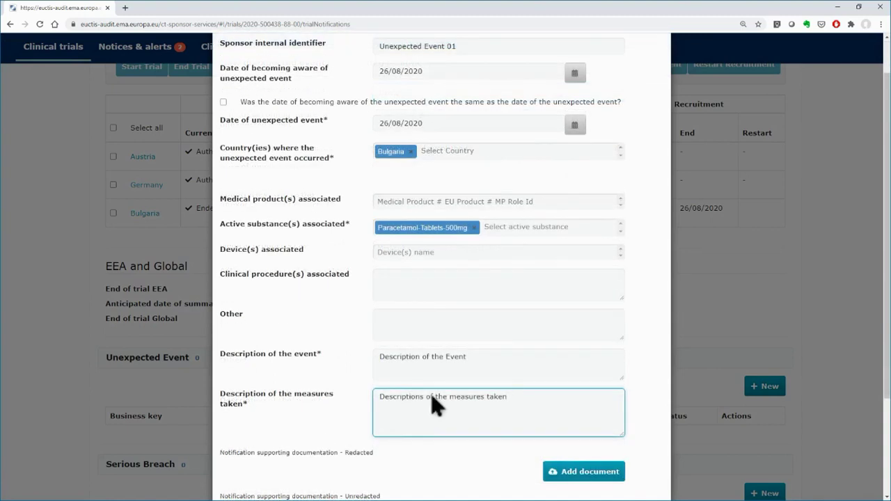
scroll(432, 406, down, 2)
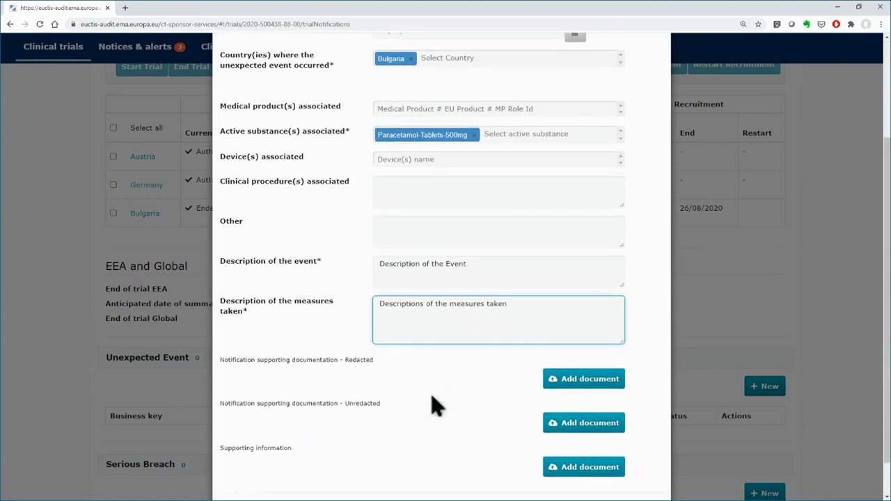
scroll(432, 406, down, 1)
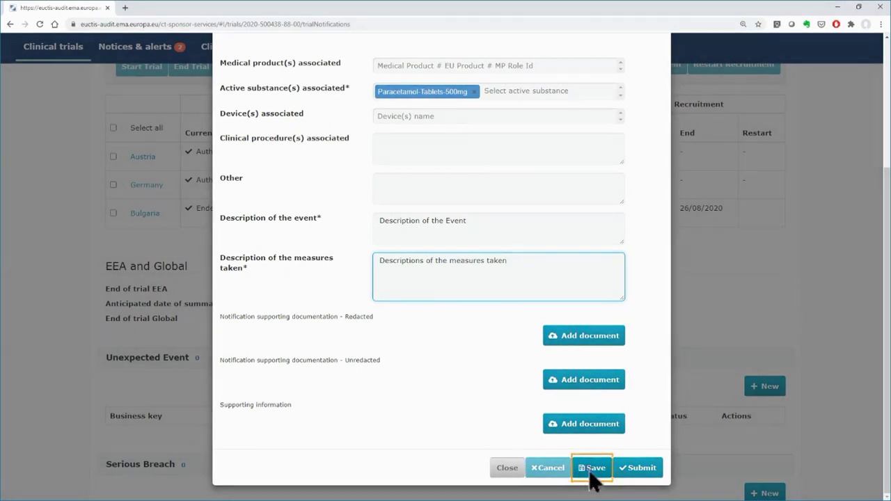
click(591, 476)
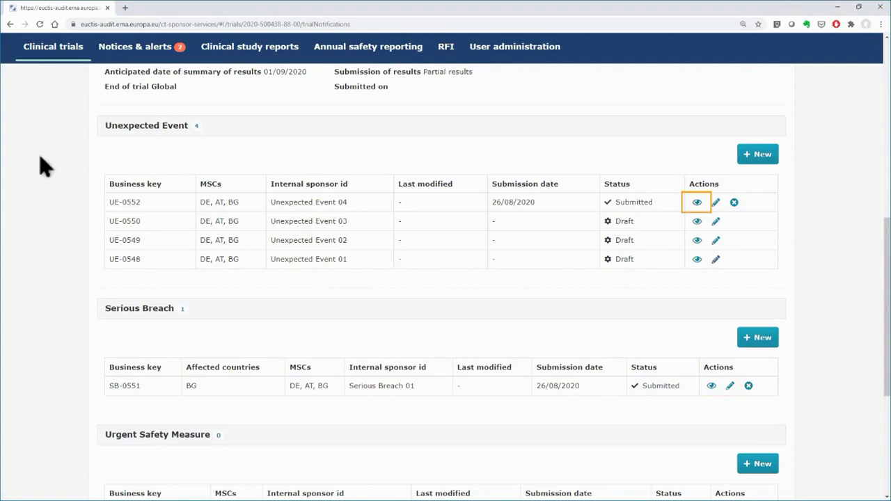
click(697, 202)
scroll(697, 202, down, 1)
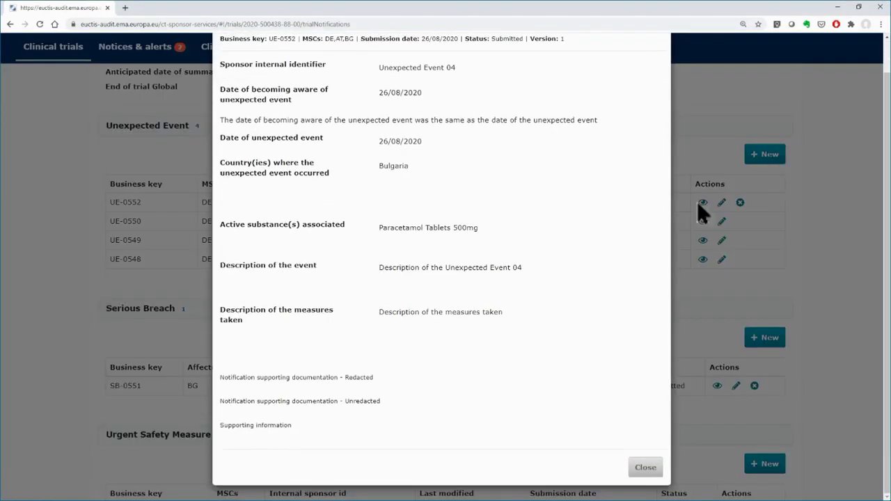
click(640, 468)
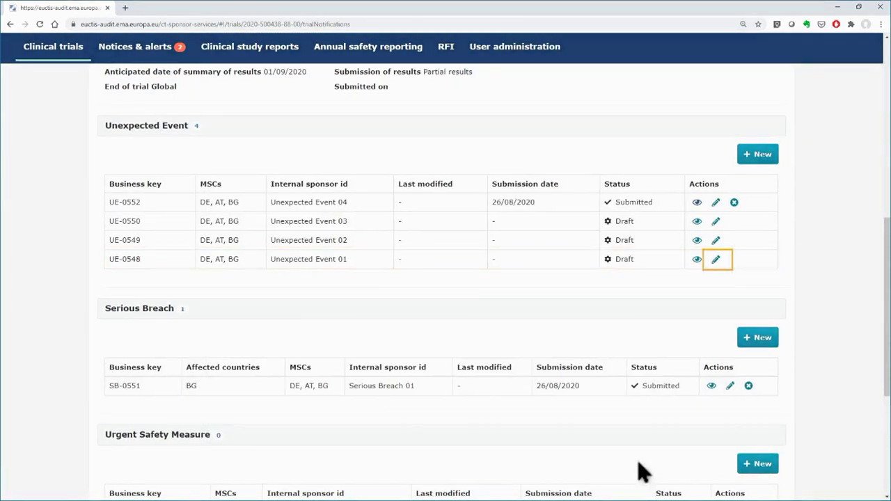
- Open draft UE-0548 and cancel it, confirming with Cancel Draft
click(716, 260)
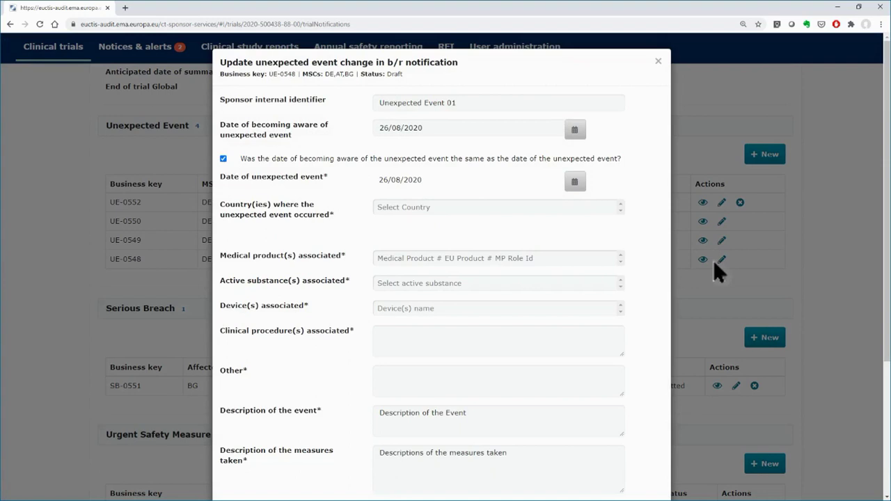
scroll(713, 260, down, 2)
scroll(713, 260, down, 1)
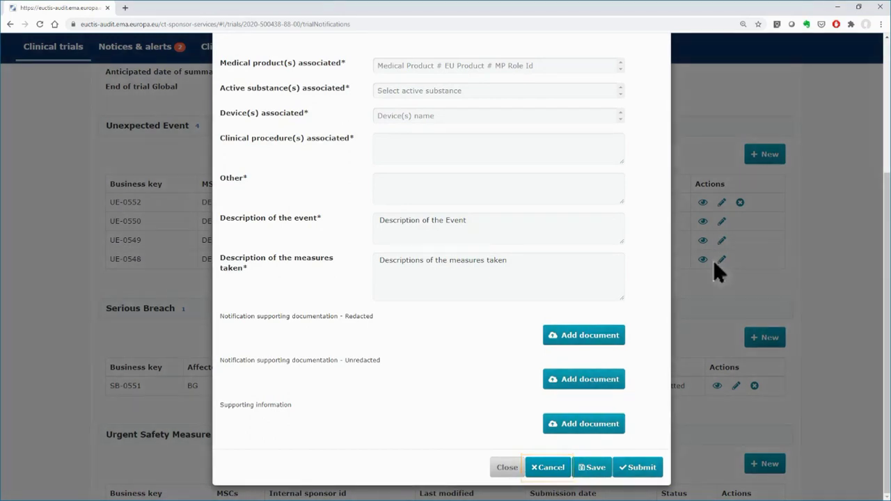
click(550, 469)
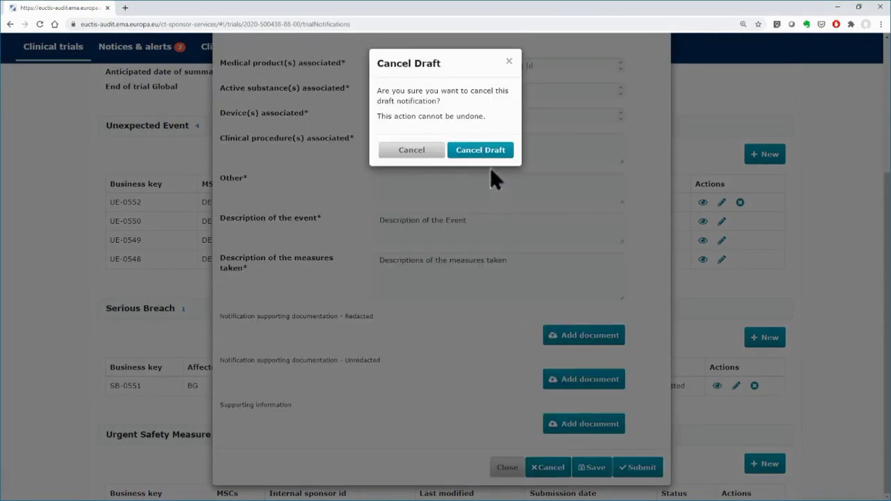
click(480, 150)
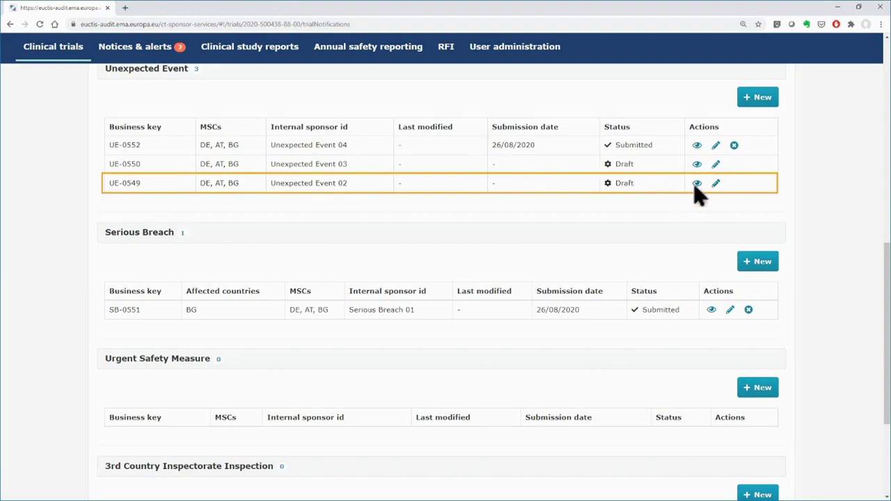
- Open draft UE-0549 (Unexpected Event 02), submit it, confirm, and acknowledge the success message
click(716, 183)
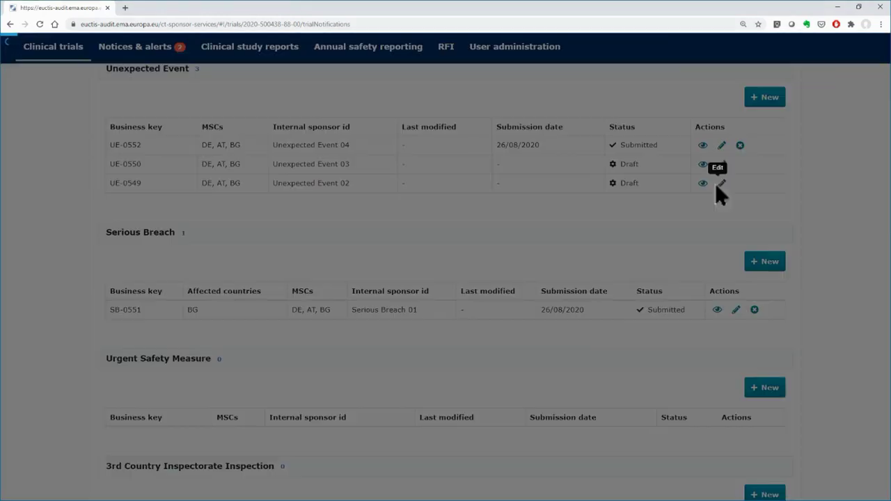
scroll(715, 183, down, 2)
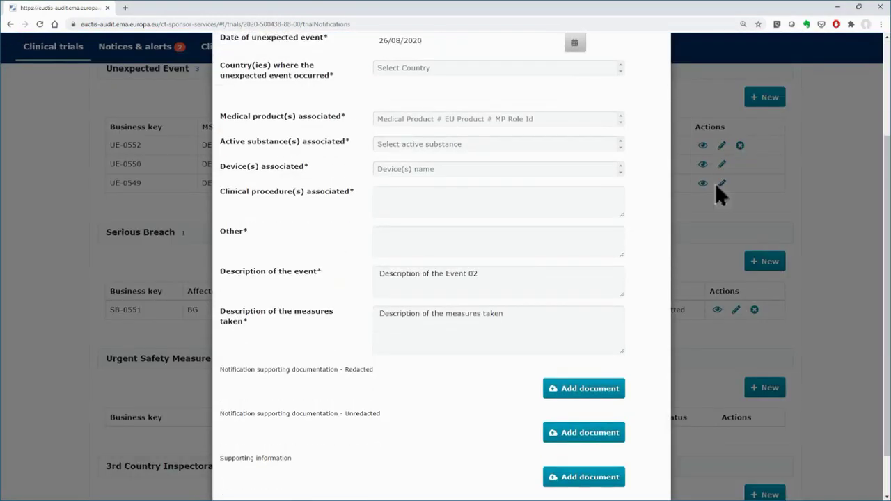
scroll(715, 184, down, 1)
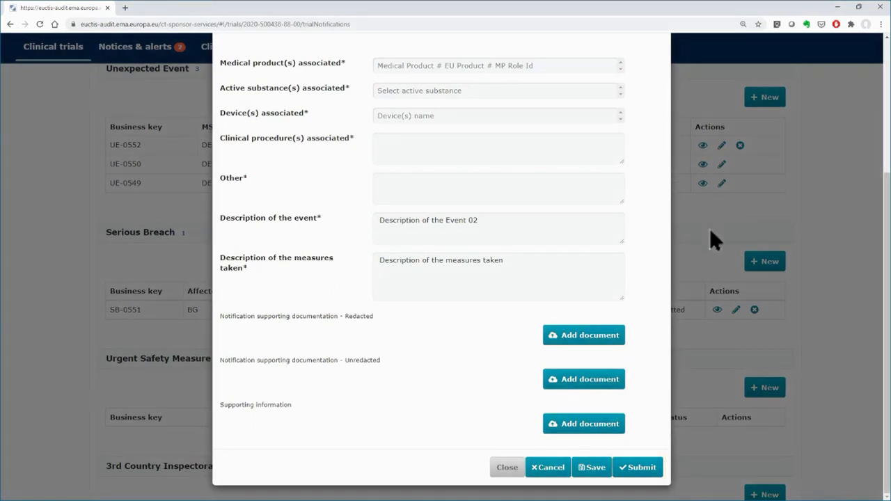
click(655, 473)
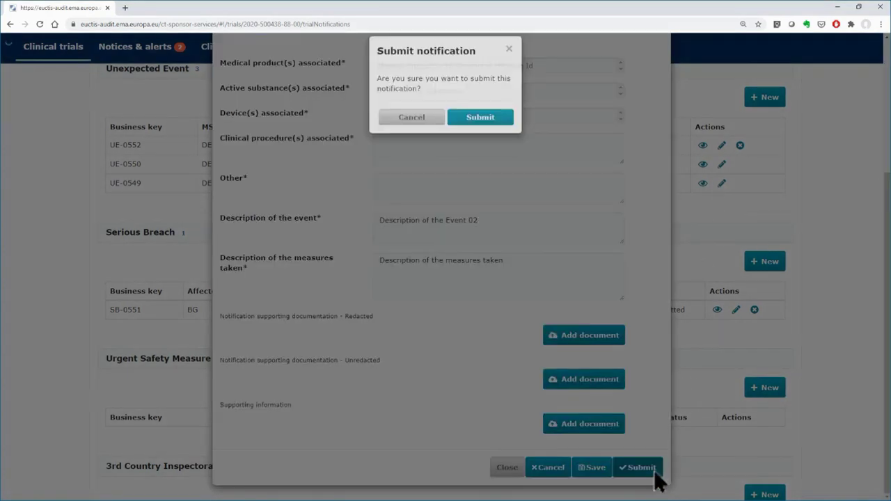
click(494, 131)
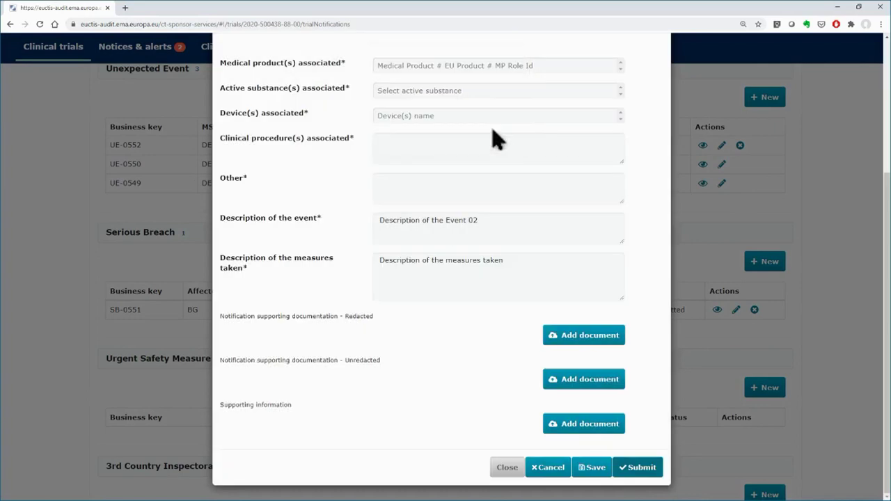
click(492, 141)
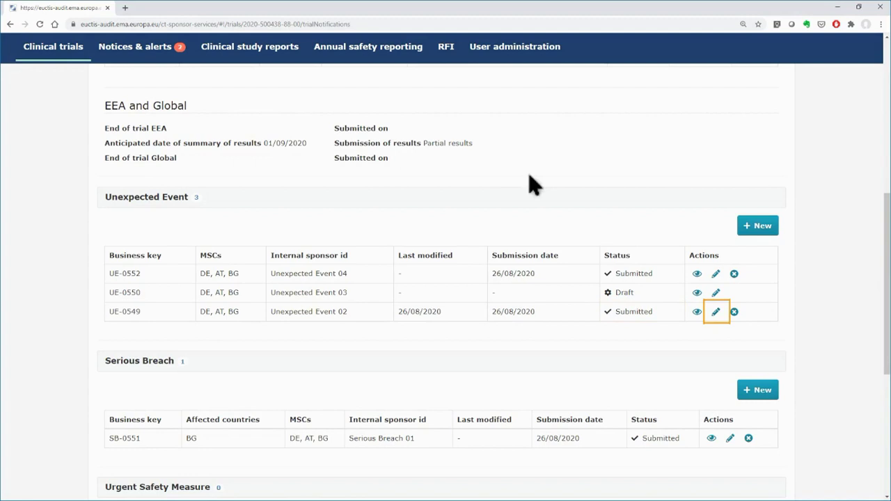
- Edit submitted UE-0549, enter justification 'Justification', and submit the update with confirmation
click(717, 313)
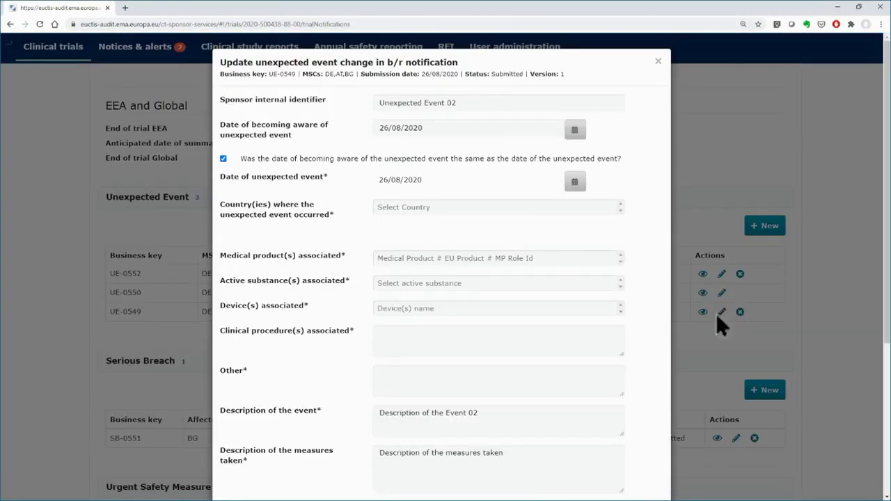
scroll(382, 111, down, 2)
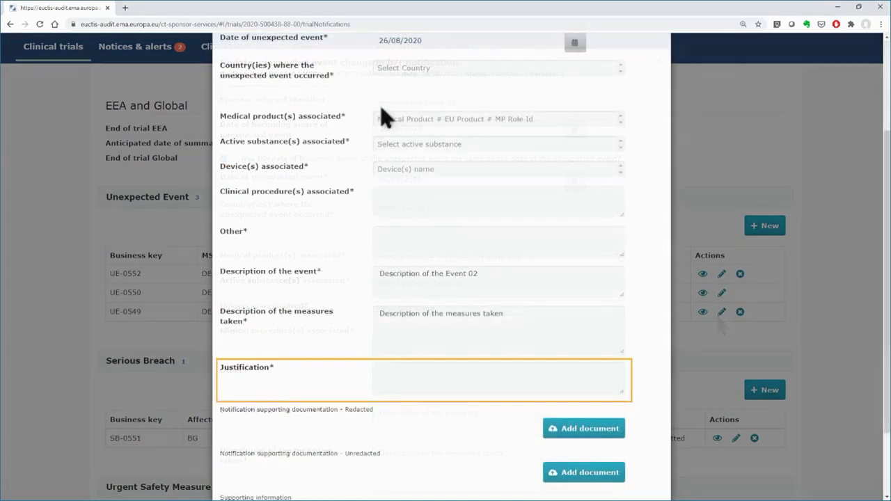
click(420, 365)
text(Justification)
scroll(467, 334, down, 2)
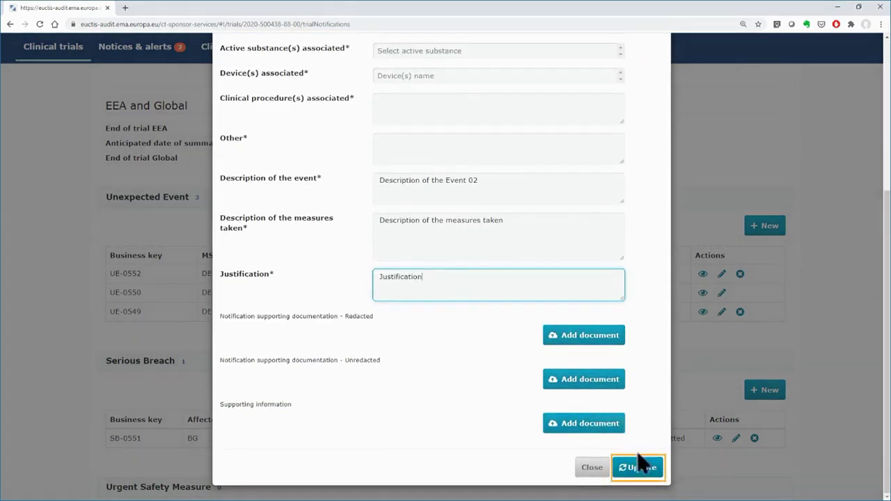
click(640, 468)
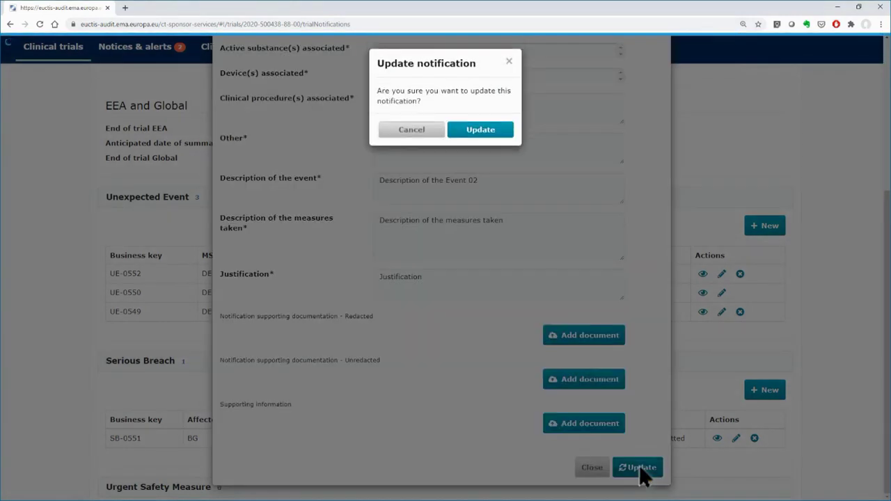
click(488, 132)
click(485, 144)
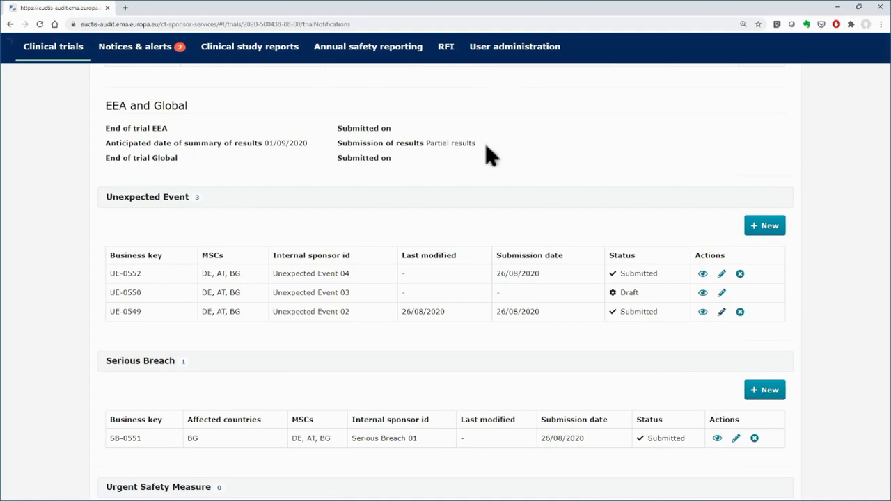
scroll(486, 150, down, 1)
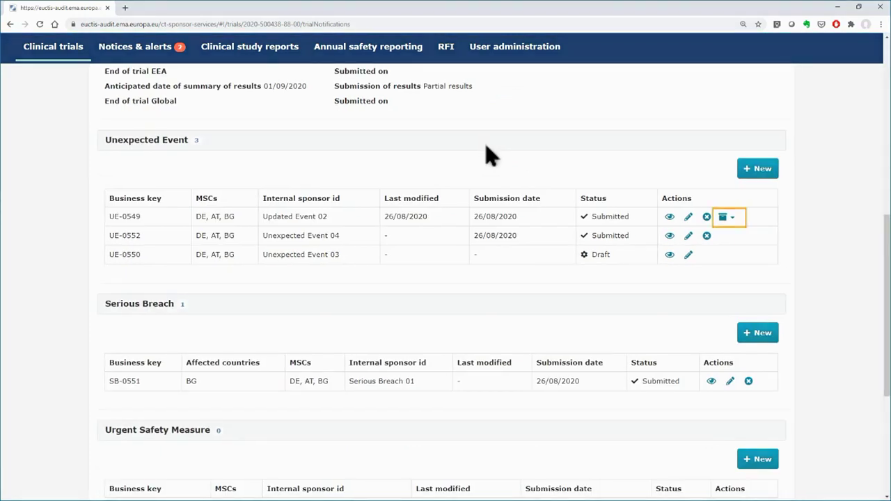
click(734, 220)
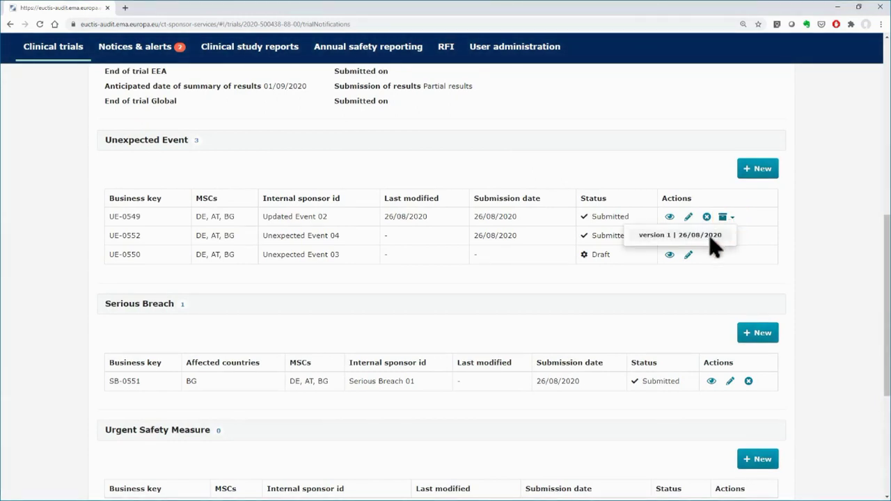
click(711, 237)
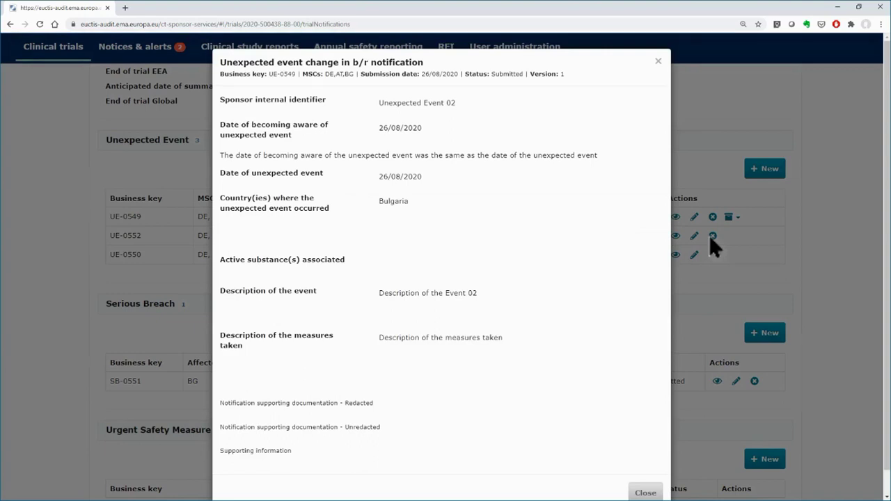
click(658, 62)
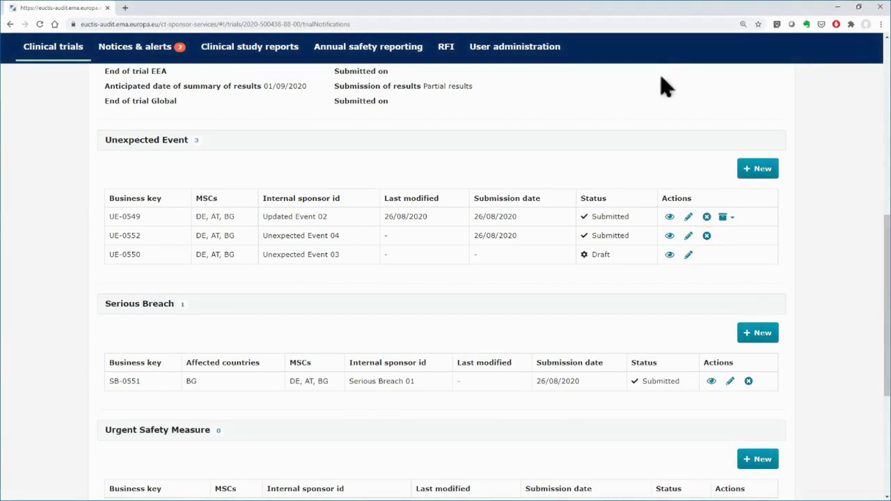
- Withdraw notification UE-0552 with the justification 'Justification' and confirm the withdrawal
click(707, 236)
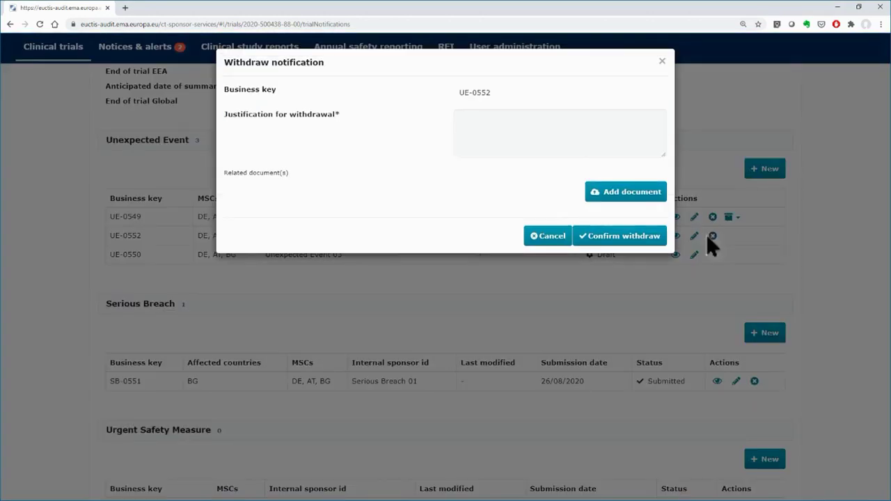
click(577, 132)
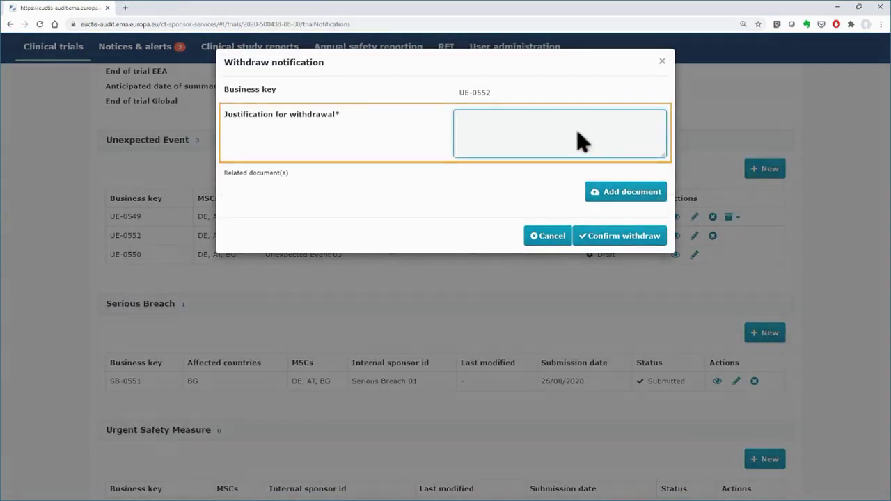
text(Justification)
click(622, 236)
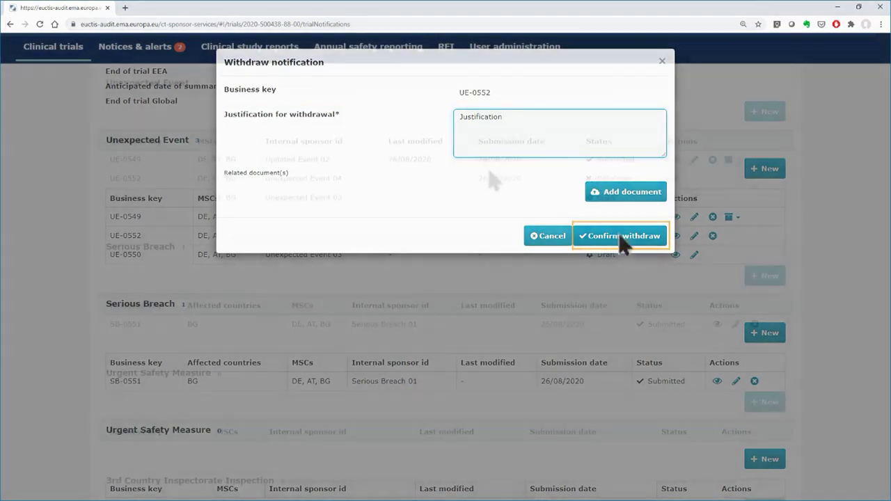